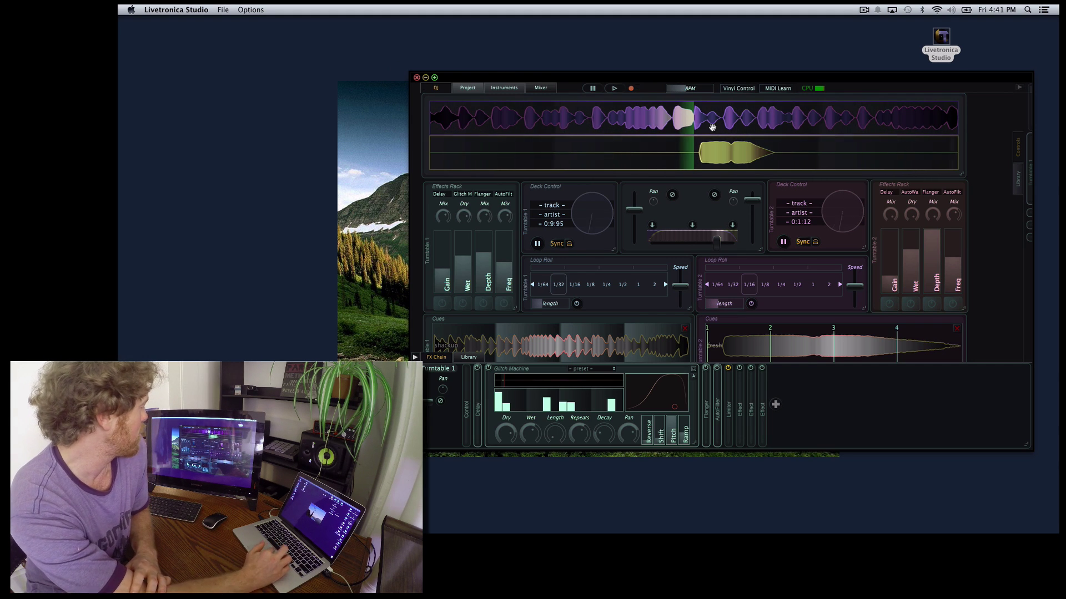
Step: Collapse the Glitch Machine effects chain so the full DJ view with both cue sections shows
{"action": "left_click", "coordinate": [776, 405]}
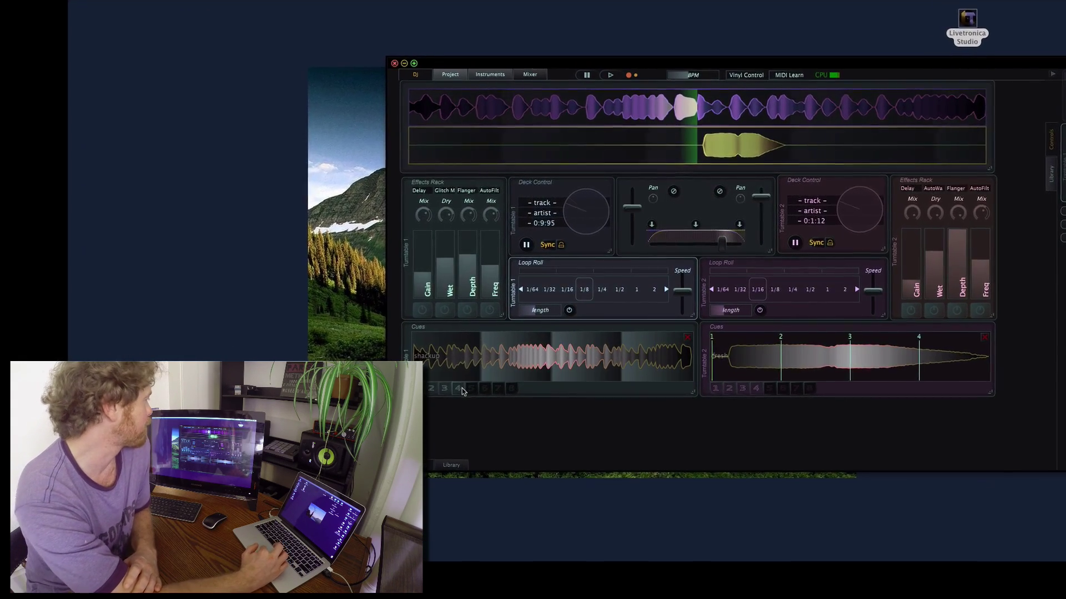
Step: Pull out the crossfader and turntable 1 deck control panels, and enlarge turntable 1's loop roll
{"action": "left_click_drag", "start_coordinate": [555, 69], "coordinate": [567, 52]}
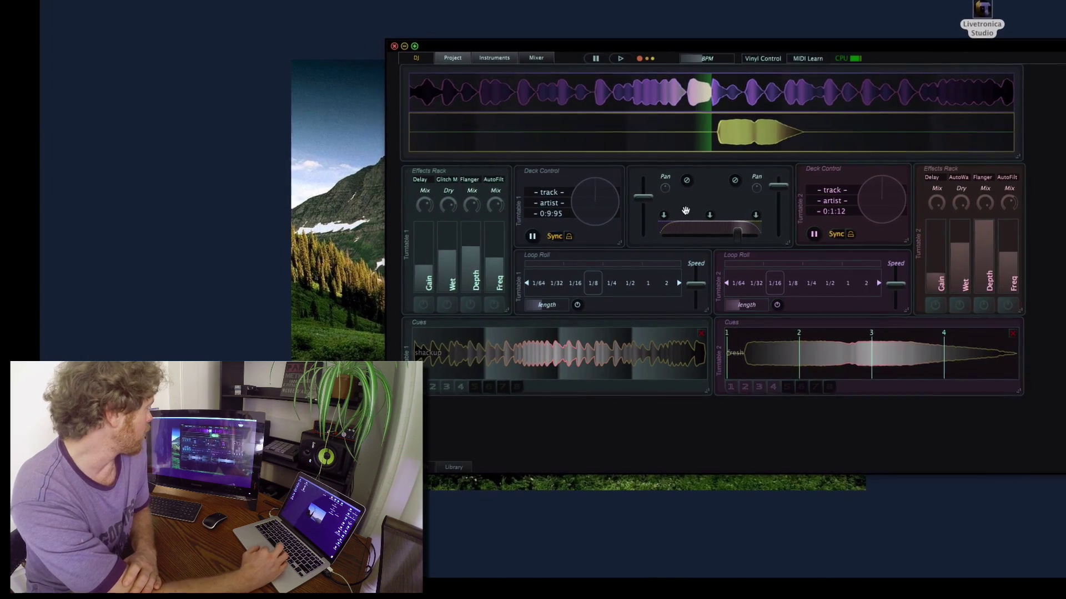
{"action": "mouse_move", "coordinate": [696, 192]}
{"action": "left_mouse_down"}
{"action": "mouse_move", "coordinate": [665, 310]}
{"action": "mouse_move", "coordinate": [708, 200]}
{"action": "left_mouse_up"}
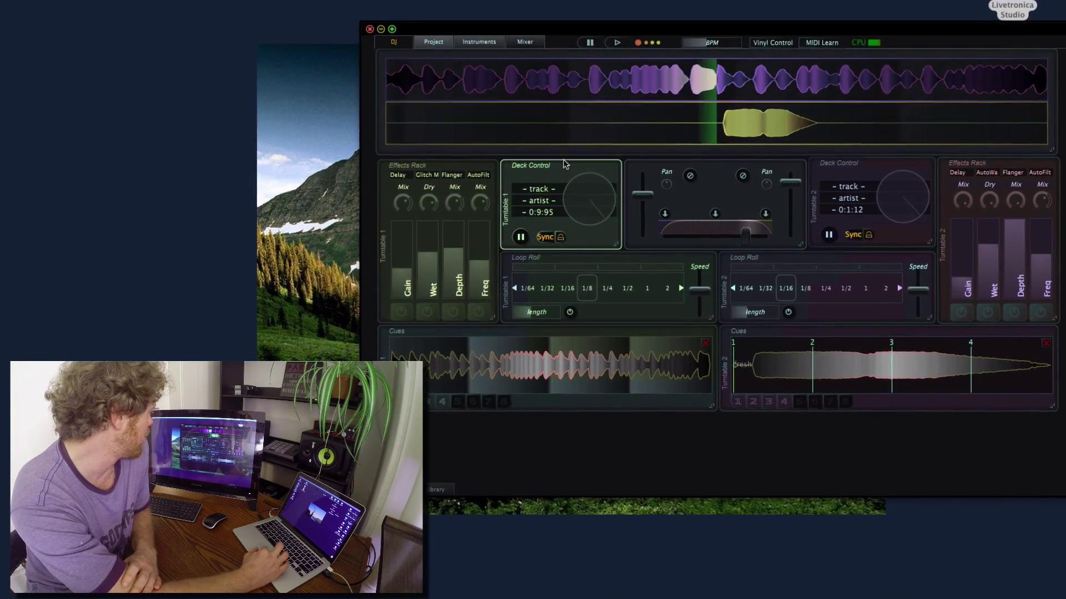
{"action": "mouse_move", "coordinate": [520, 184]}
{"action": "left_mouse_down"}
{"action": "mouse_move", "coordinate": [510, 239]}
{"action": "mouse_move", "coordinate": [533, 187]}
{"action": "left_mouse_up"}
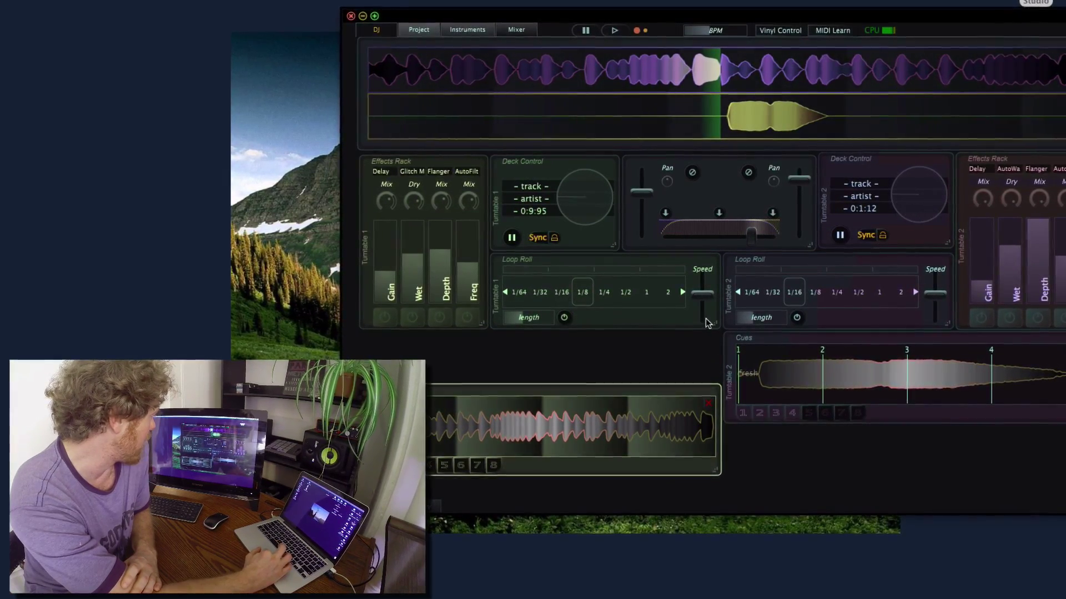
{"action": "mouse_move", "coordinate": [713, 323]}
{"action": "left_mouse_down"}
{"action": "mouse_move", "coordinate": [723, 393]}
{"action": "mouse_move", "coordinate": [703, 361]}
{"action": "left_mouse_up"}
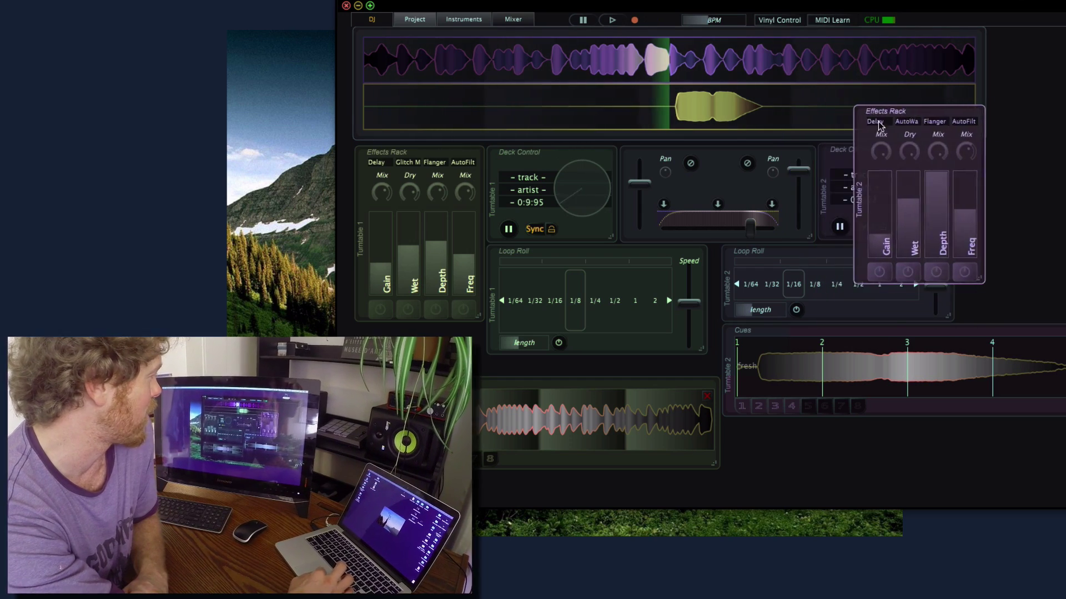
Step: Move turntable 2's floating effects rack into the new left-hand window
{"action": "left_click_drag", "start_coordinate": [878, 124], "coordinate": [113, 73]}
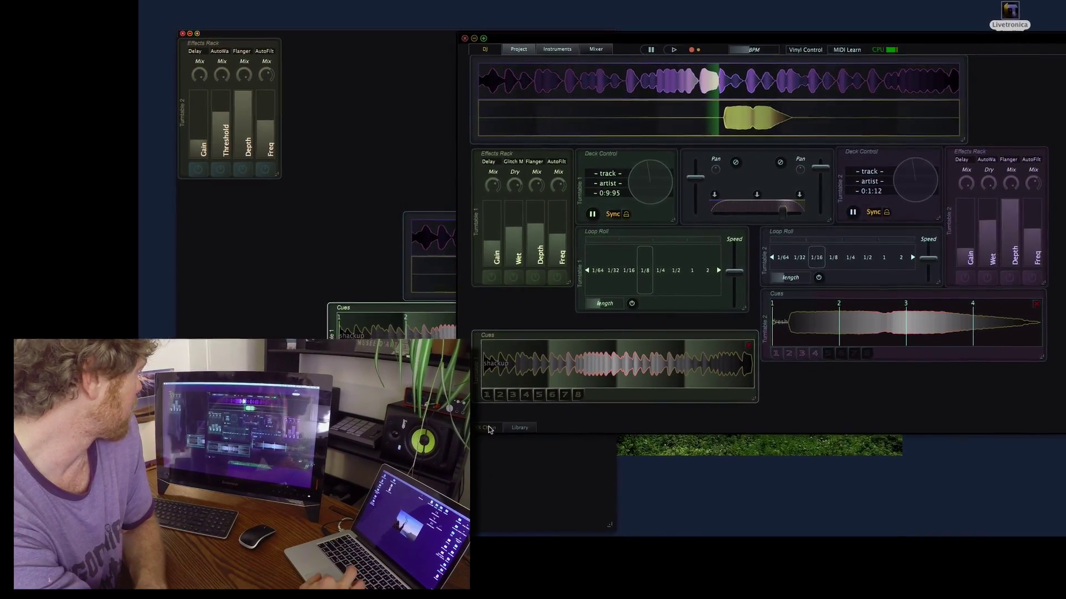
Step: Bring back Turntable 1's effects chain panel
{"action": "left_click", "coordinate": [489, 429]}
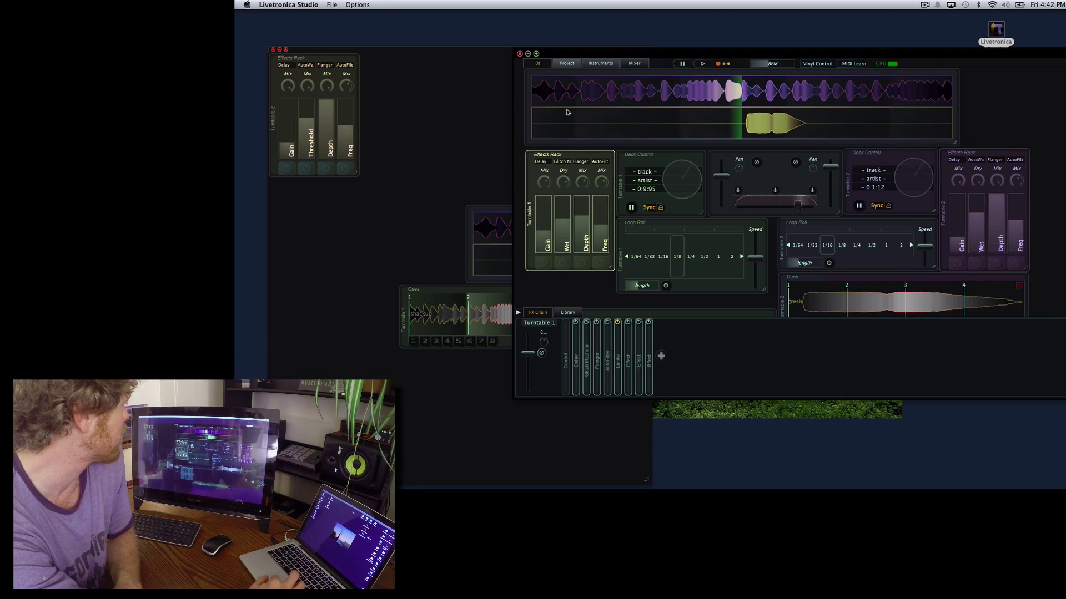
Step: Load the bongo clip from the Project grid and copy the Sampler panel into the new window
{"action": "left_click", "coordinate": [568, 65]}
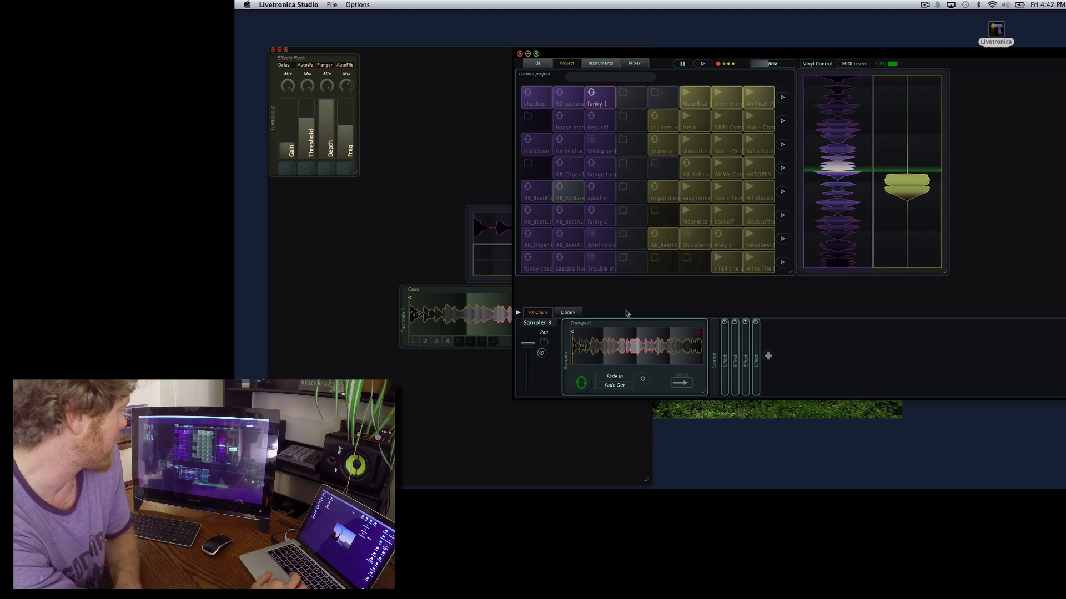
{"action": "left_click", "coordinate": [608, 177]}
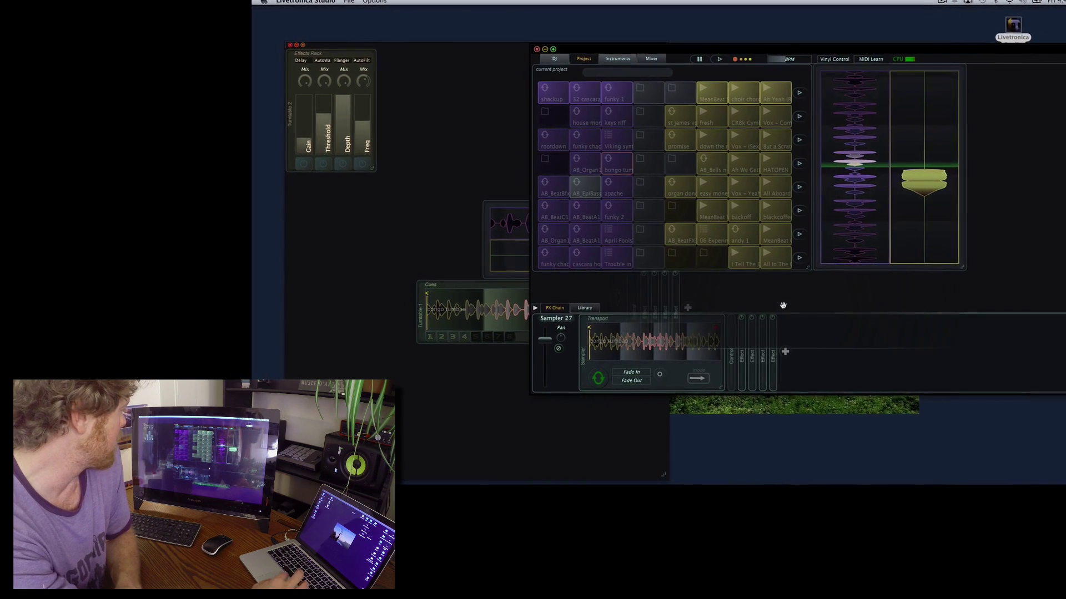
{"action": "left_click_drag", "start_coordinate": [784, 306], "coordinate": [497, 406]}
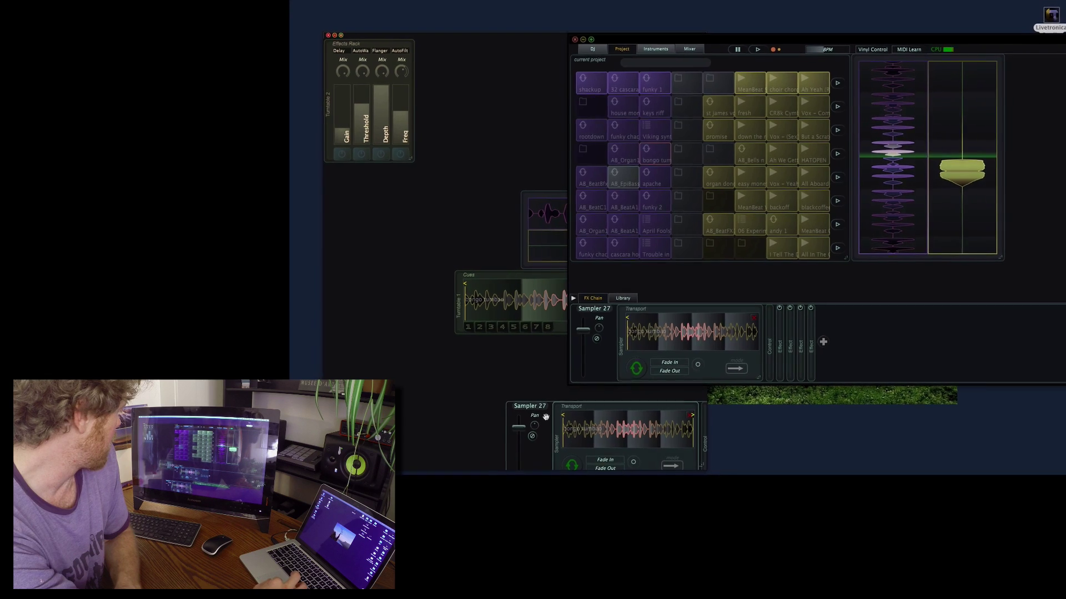
Step: Copy the clip grid with the cymbal clip into the new window and reposition both windows
{"action": "left_click", "coordinate": [835, 75]}
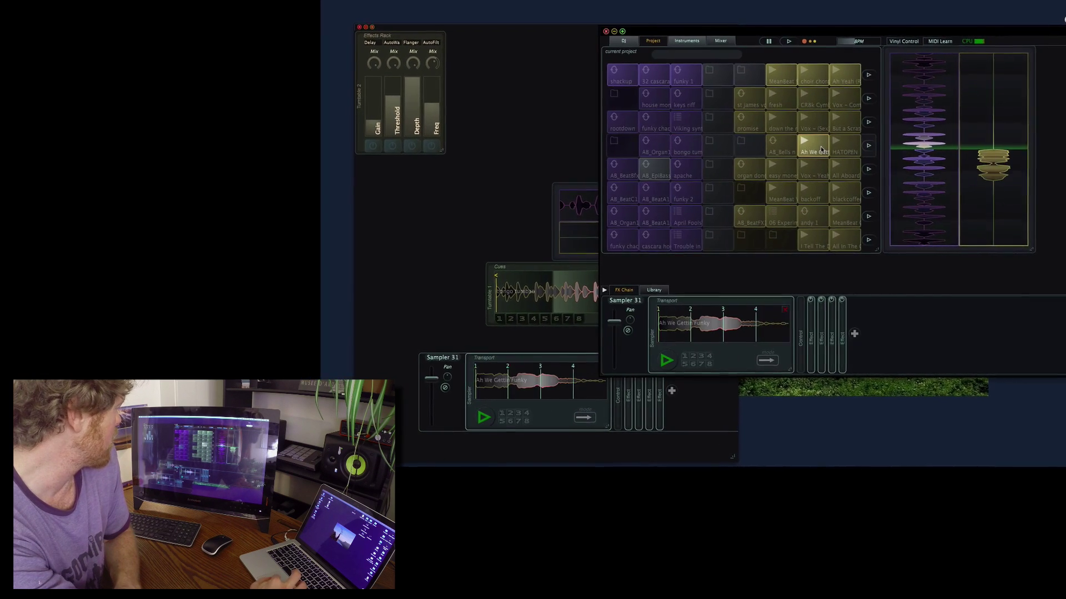
{"action": "left_click", "coordinate": [836, 75]}
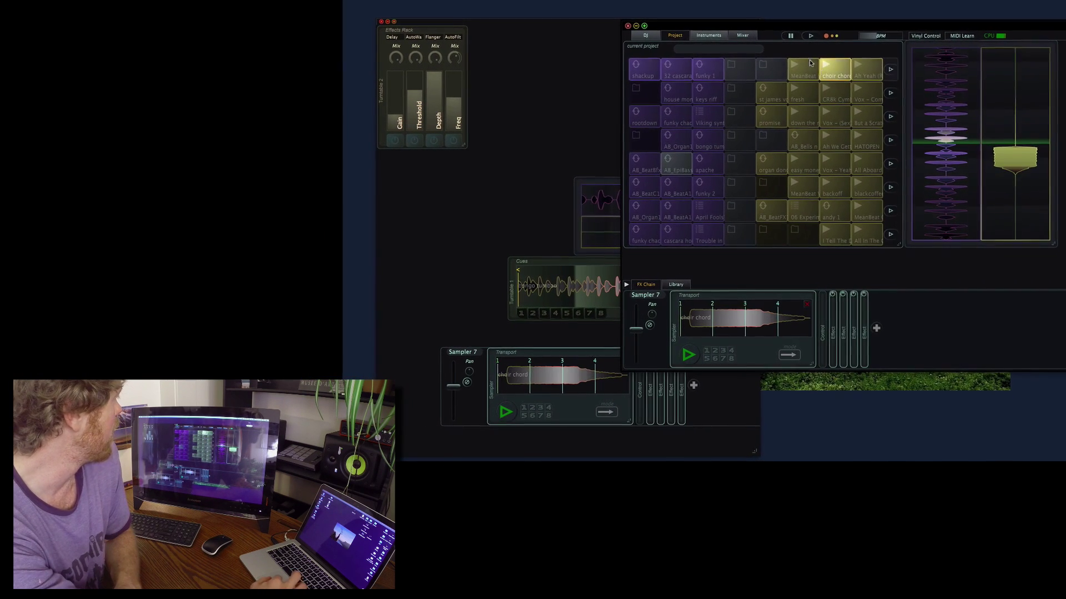
{"action": "left_click_drag", "start_coordinate": [810, 60], "coordinate": [551, 68]}
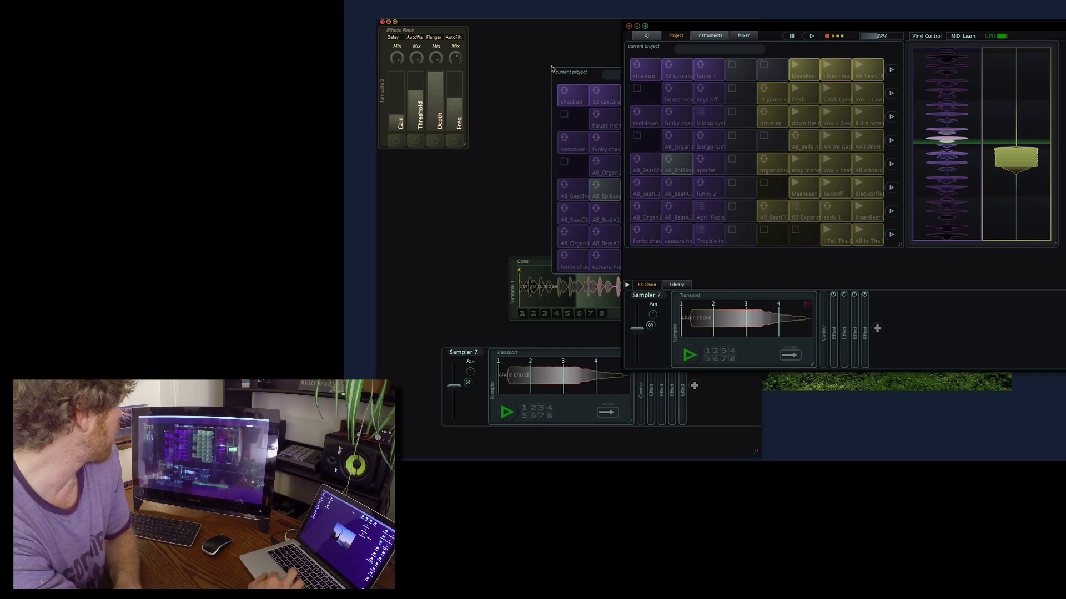
{"action": "left_click_drag", "start_coordinate": [583, 32], "coordinate": [658, 14]}
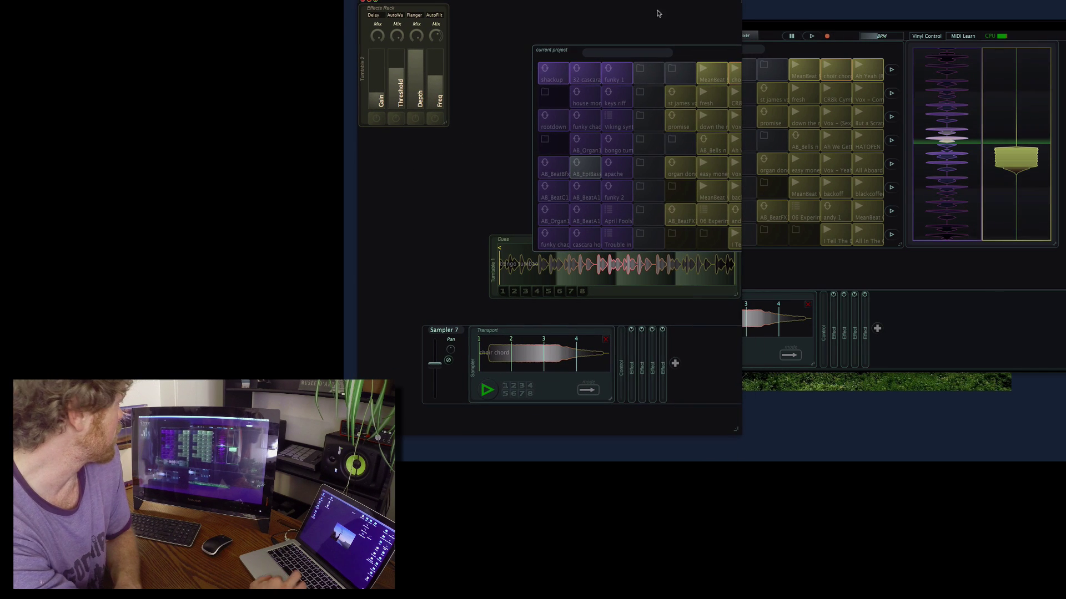
{"action": "left_click_drag", "start_coordinate": [828, 23], "coordinate": [808, 50]}
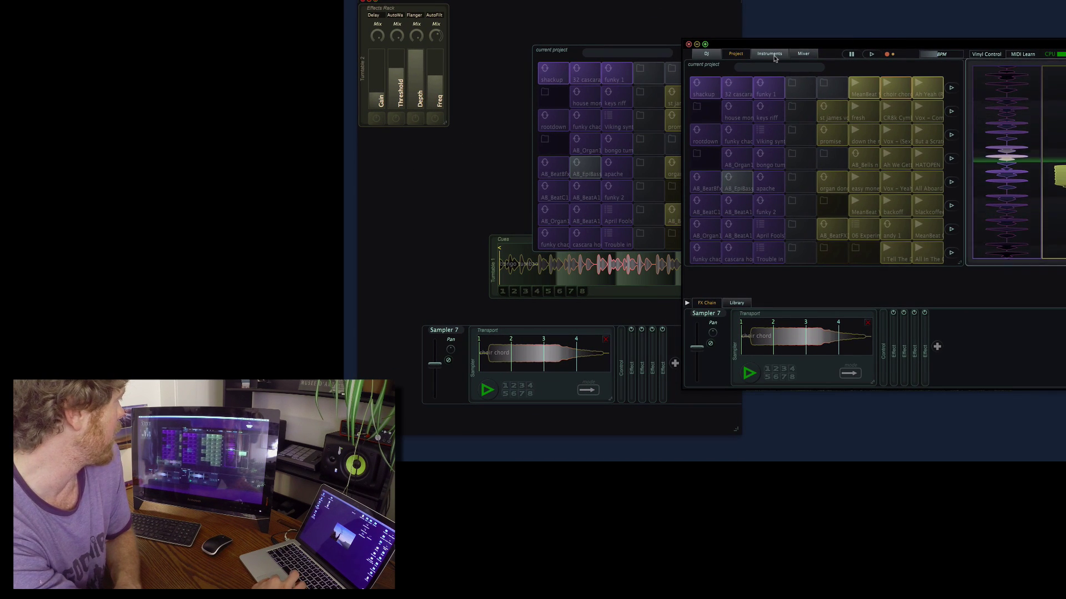
Step: Place a copy of the Addiction Synth (funkdafunk) editor in the new window and close the original
{"action": "left_click", "coordinate": [775, 57]}
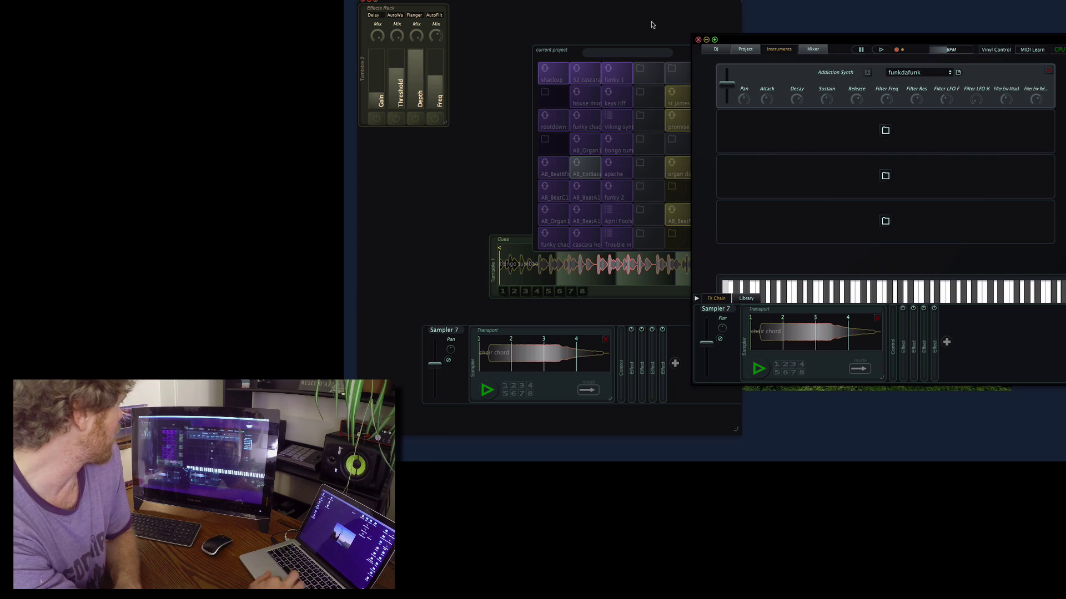
{"action": "left_click", "coordinate": [869, 74]}
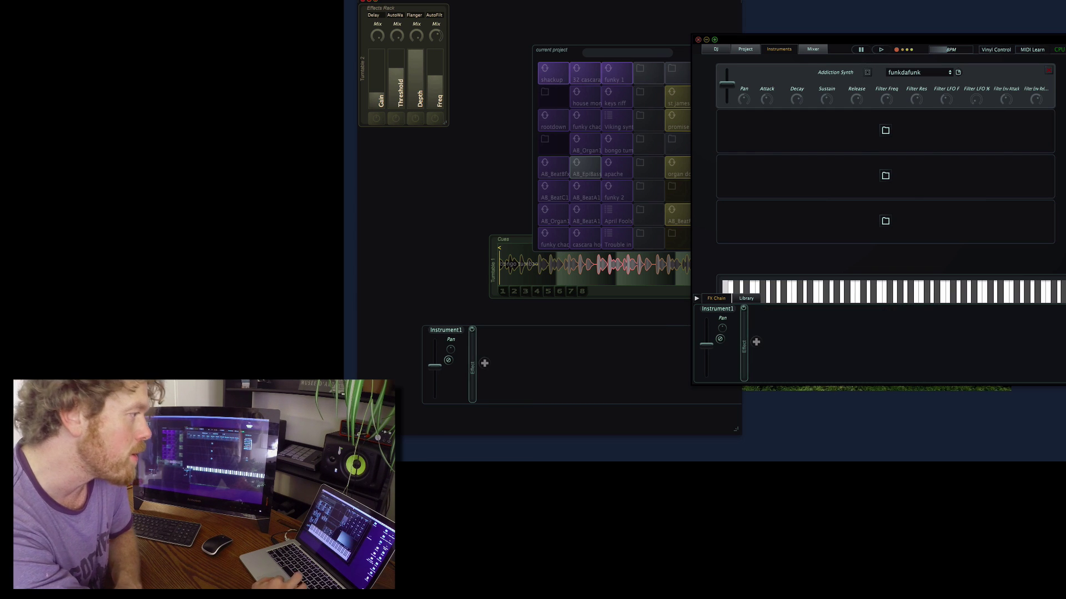
{"action": "left_click", "coordinate": [957, 72]}
{"action": "left_click_drag", "start_coordinate": [991, 175], "coordinate": [989, 12]}
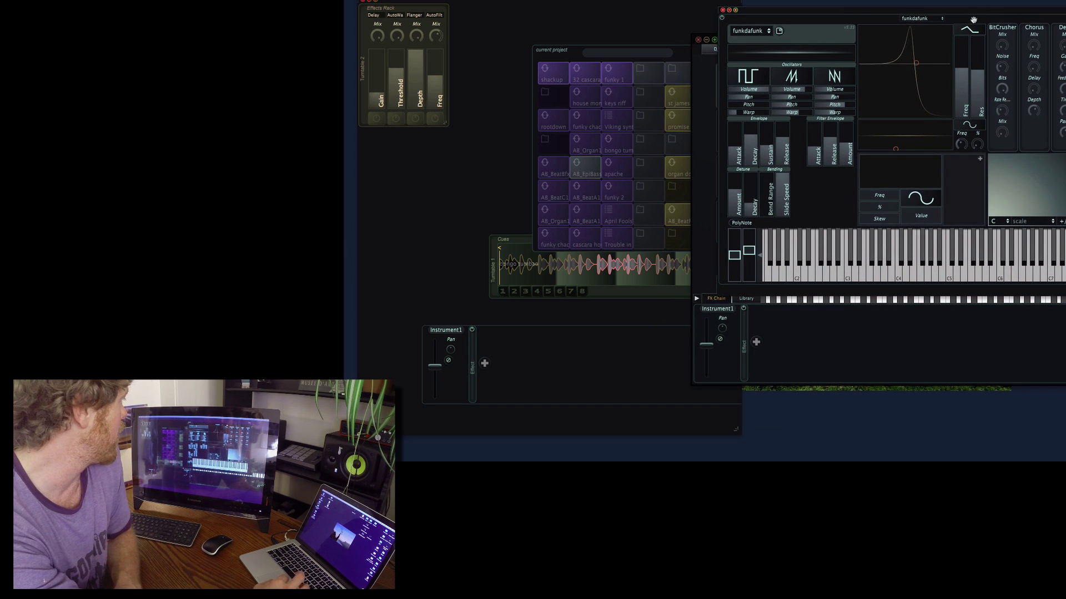
{"action": "left_click_drag", "start_coordinate": [973, 19], "coordinate": [535, 135]}
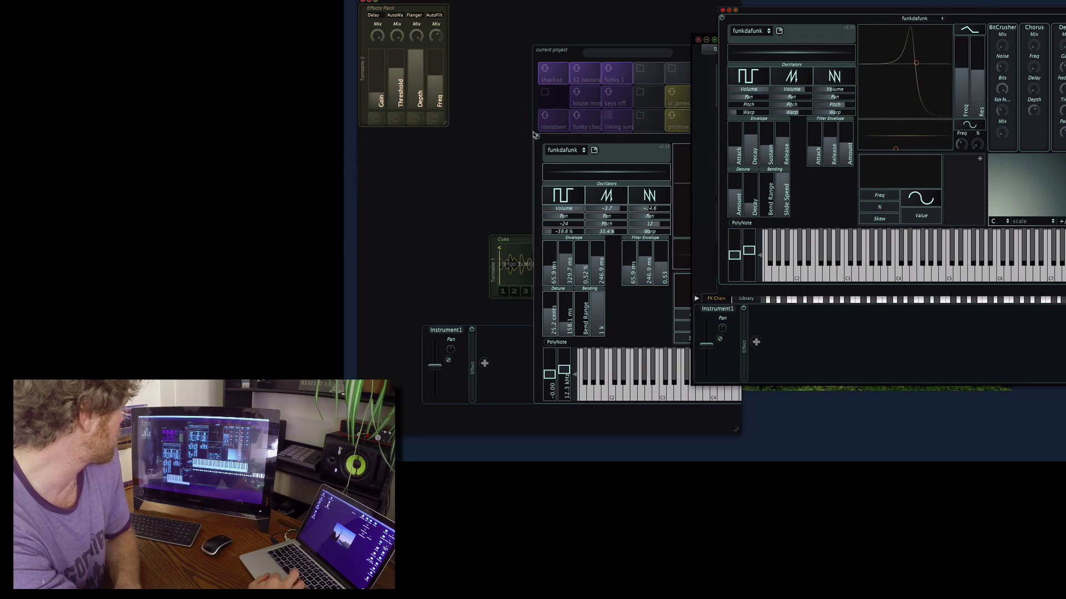
{"action": "left_click", "coordinate": [725, 12]}
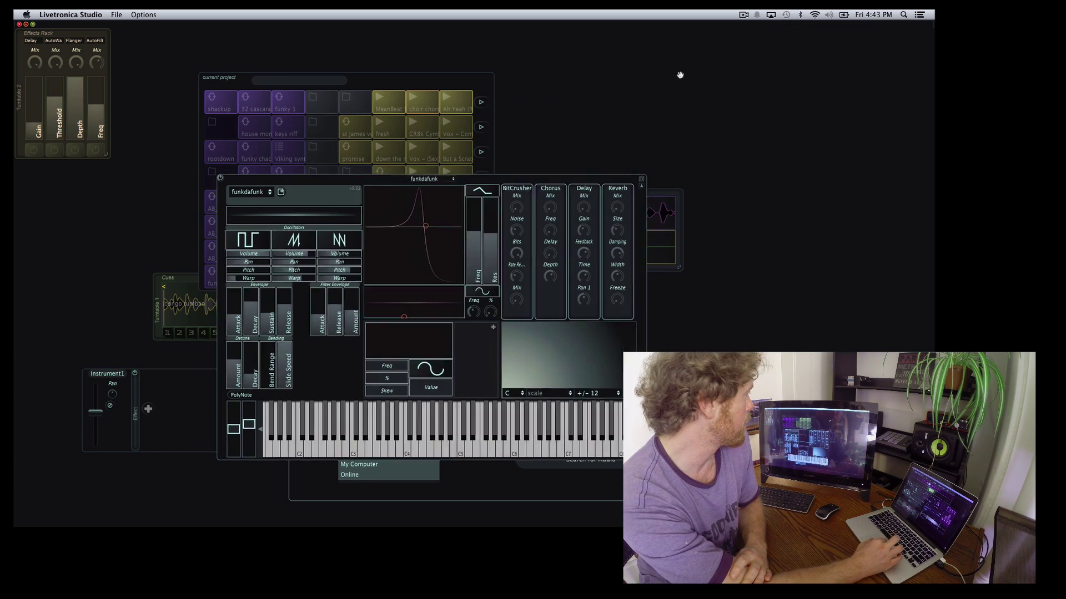
Step: Move the cue waveform left, make the visualizer a tall centre strip, and position the synth
{"action": "left_click_drag", "start_coordinate": [309, 282], "coordinate": [177, 291]}
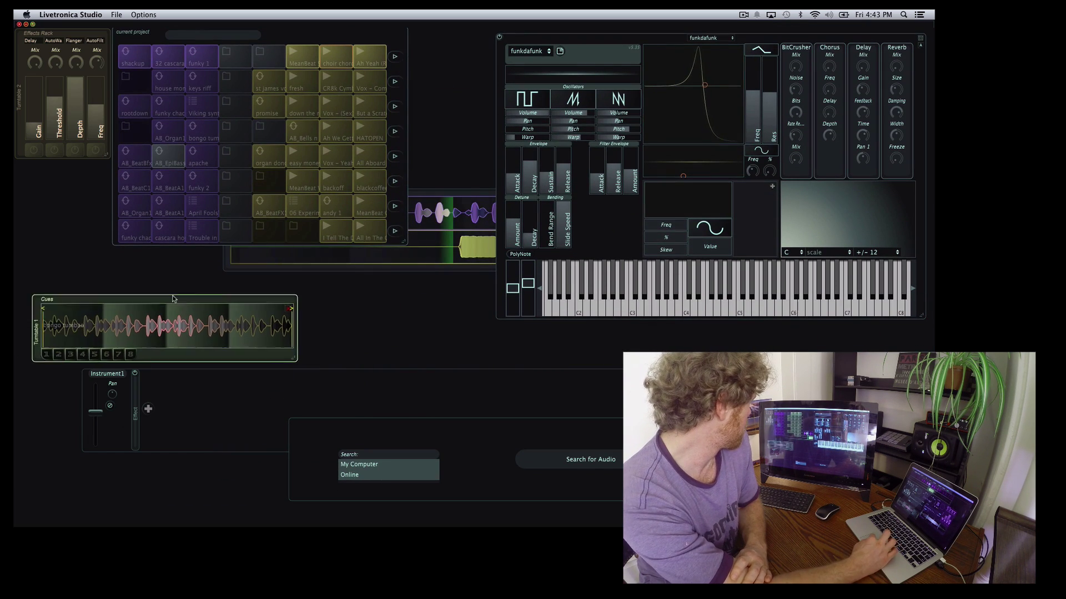
{"action": "mouse_move", "coordinate": [466, 203]}
{"action": "left_mouse_down"}
{"action": "mouse_move", "coordinate": [517, 275]}
{"action": "mouse_move", "coordinate": [688, 76]}
{"action": "left_mouse_up"}
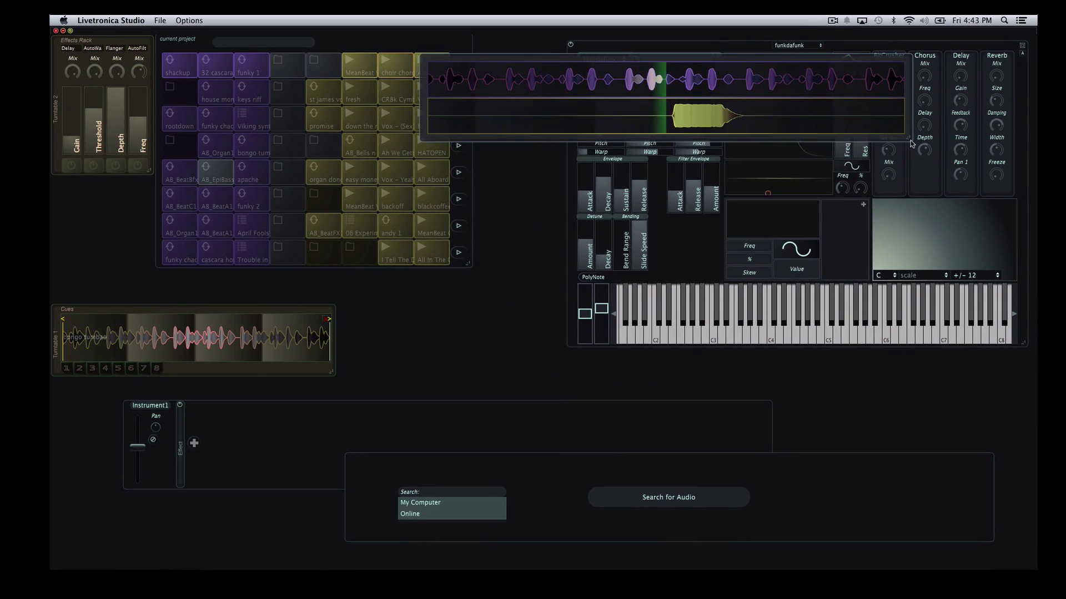
{"action": "left_click_drag", "start_coordinate": [900, 131], "coordinate": [538, 540]}
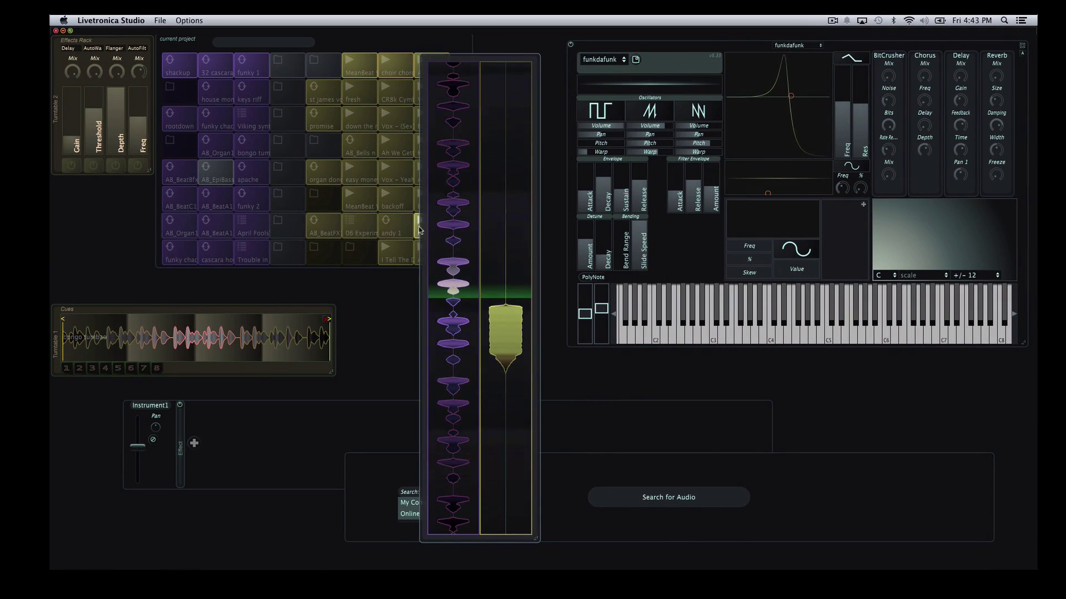
{"action": "left_click_drag", "start_coordinate": [424, 229], "coordinate": [469, 204]}
{"action": "left_click_drag", "start_coordinate": [649, 41], "coordinate": [624, 42]}
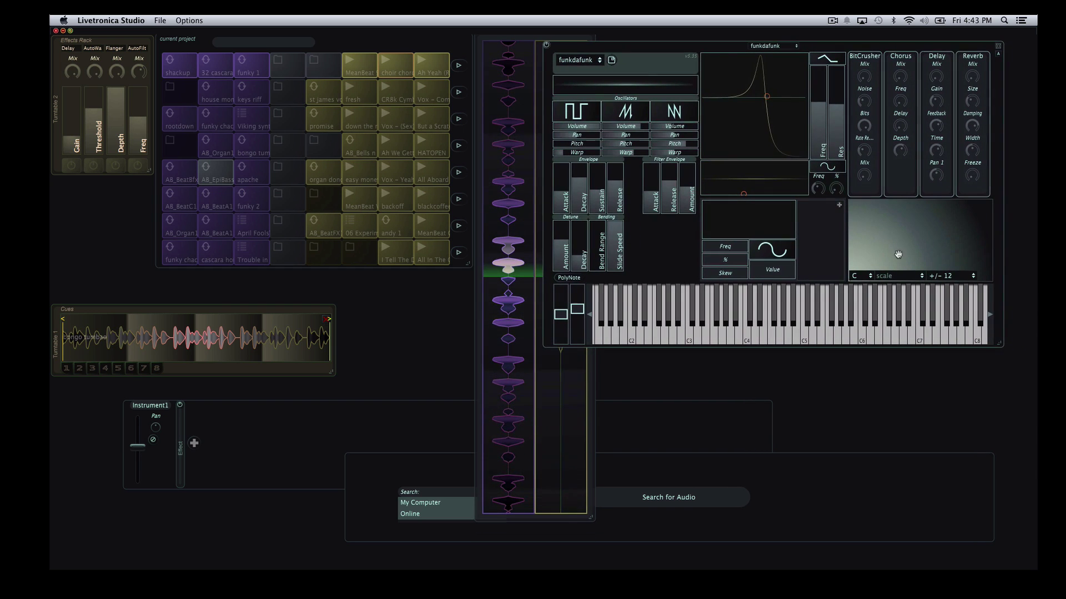
{"action": "left_click_drag", "start_coordinate": [1003, 349], "coordinate": [1033, 358]}
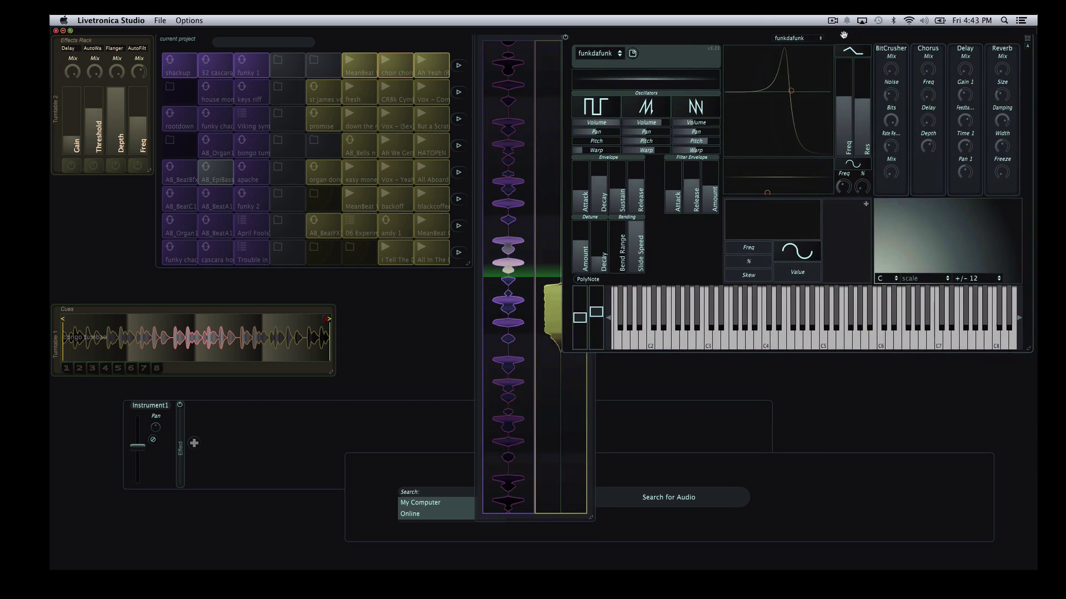
{"action": "left_click", "coordinate": [461, 253]}
{"action": "left_click_drag", "start_coordinate": [588, 56], "coordinate": [599, 54]}
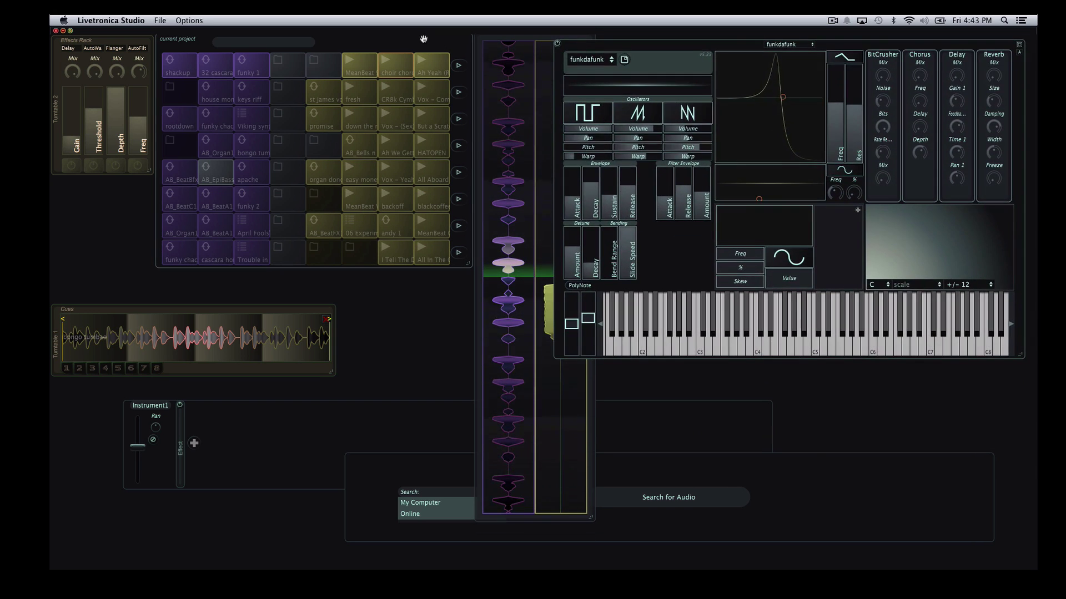
Step: Set the clip grid top-left, add a compact effects rack beside the cues, and shorten the strip
{"action": "left_click_drag", "start_coordinate": [250, 39], "coordinate": [175, 73]}
{"action": "mouse_move", "coordinate": [100, 39]}
{"action": "left_mouse_down"}
{"action": "mouse_move", "coordinate": [317, 96]}
{"action": "mouse_move", "coordinate": [453, 259]}
{"action": "left_mouse_up"}
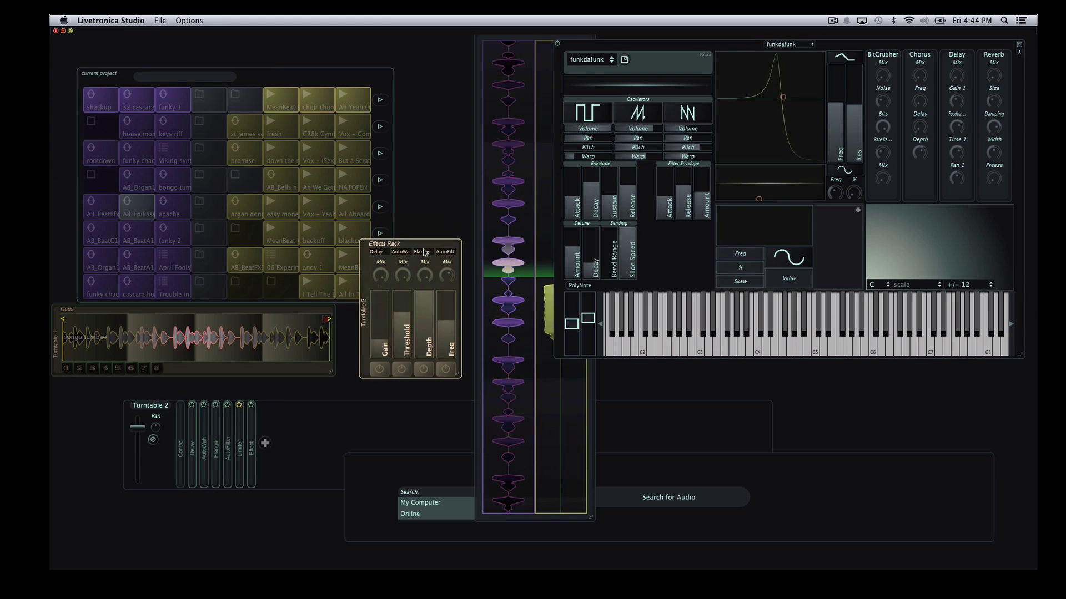
{"action": "left_click_drag", "start_coordinate": [416, 305], "coordinate": [419, 351]}
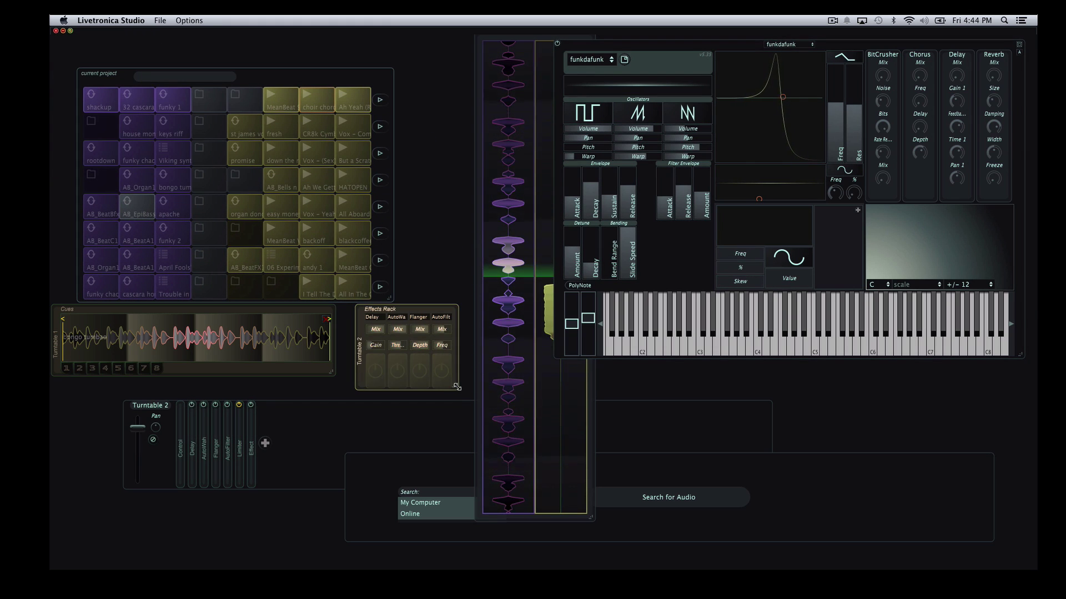
{"action": "left_click_drag", "start_coordinate": [295, 75], "coordinate": [295, 54]}
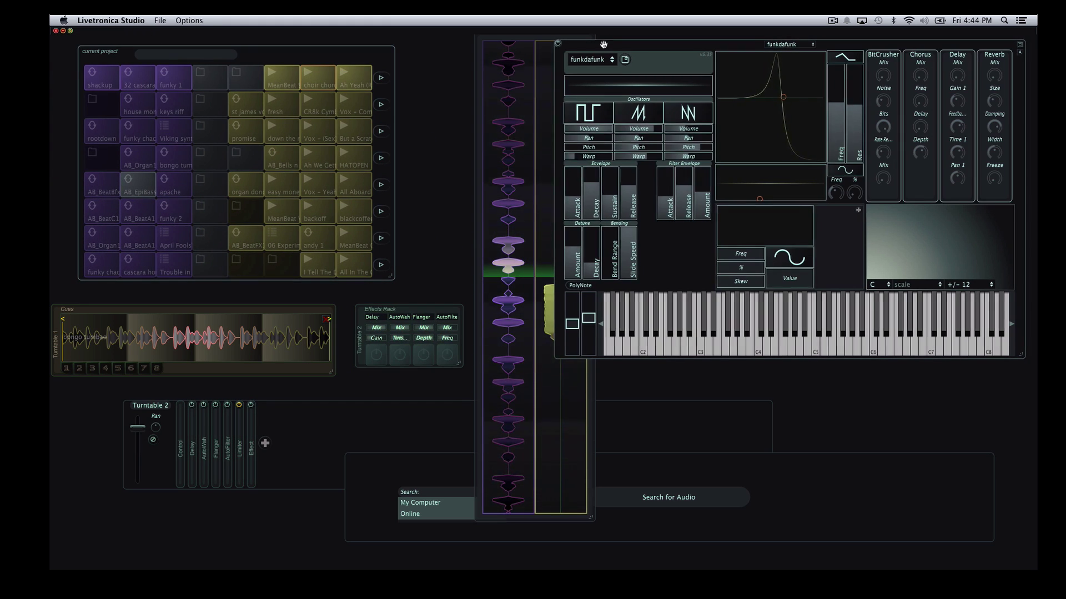
{"action": "left_click_drag", "start_coordinate": [603, 92], "coordinate": [611, 88]}
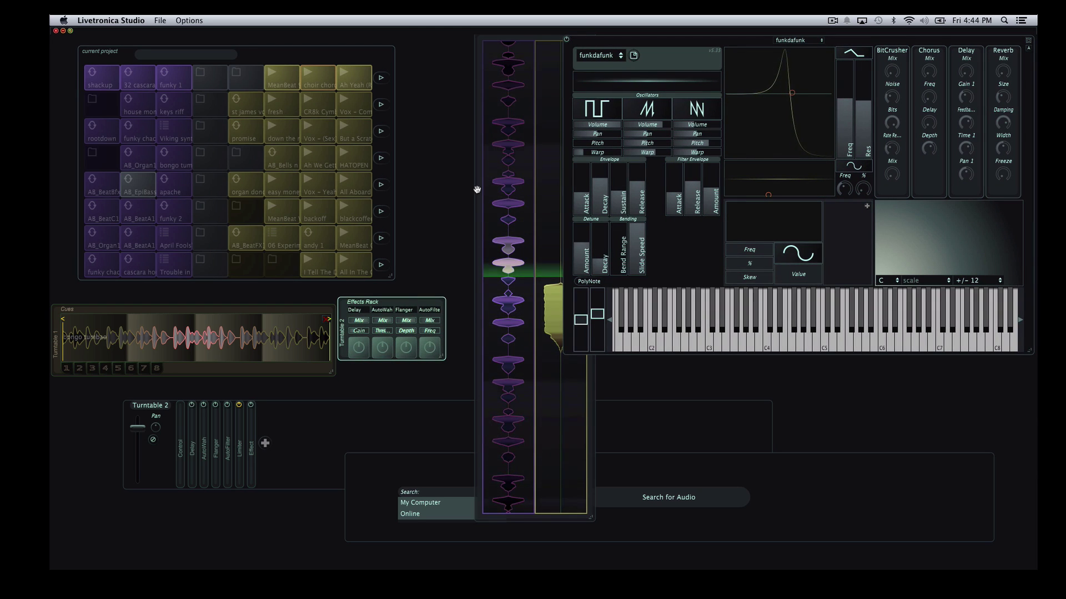
{"action": "left_click_drag", "start_coordinate": [478, 190], "coordinate": [451, 170]}
{"action": "left_click_drag", "start_coordinate": [565, 500], "coordinate": [551, 385]}
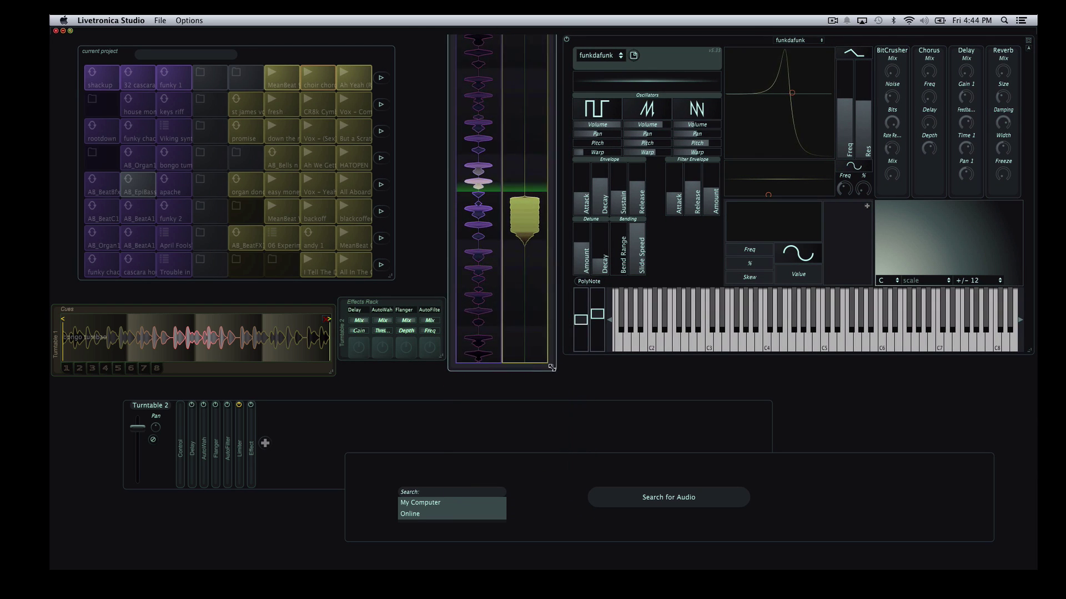
{"action": "left_click_drag", "start_coordinate": [499, 417], "coordinate": [499, 367]}
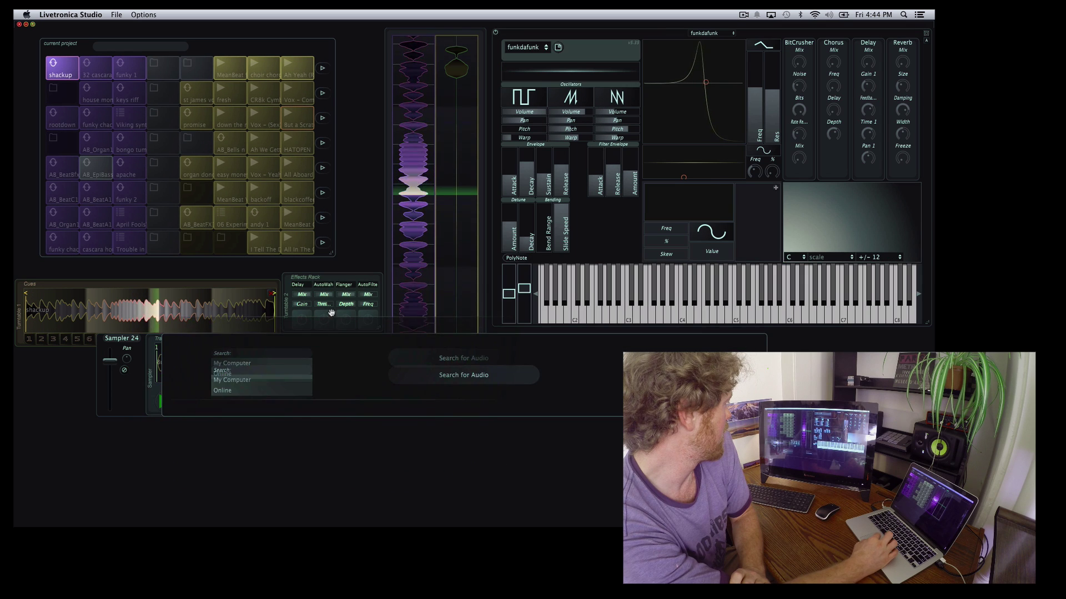
Step: Move the sampler track down and run an Online audio search for 'mlk dream'
{"action": "left_click_drag", "start_coordinate": [434, 415], "coordinate": [434, 483]}
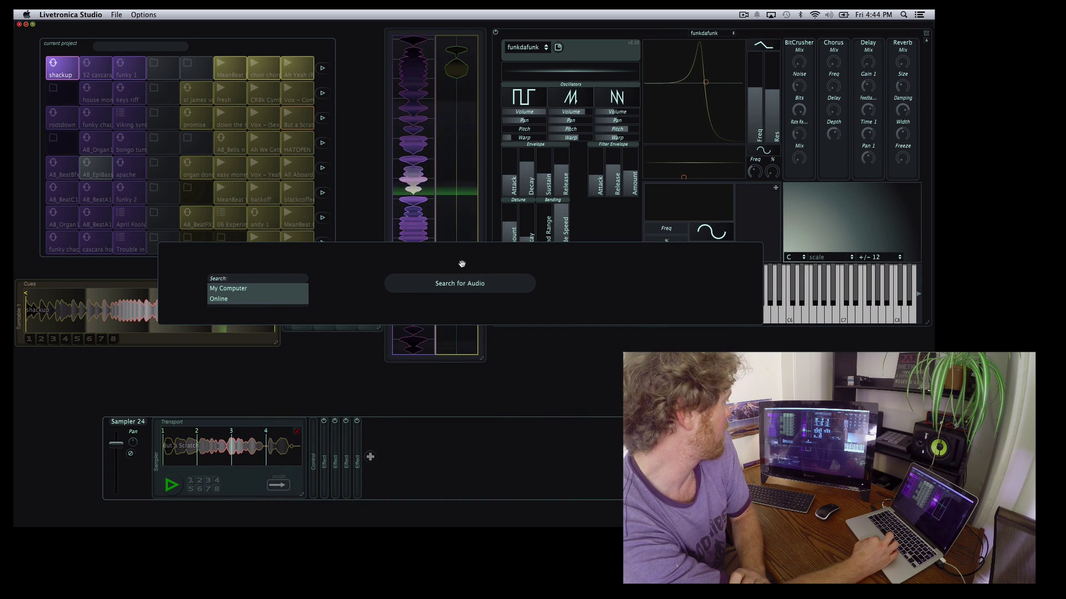
{"action": "left_click_drag", "start_coordinate": [462, 266], "coordinate": [463, 287]}
{"action": "type", "text": "mlk i have a dream"}
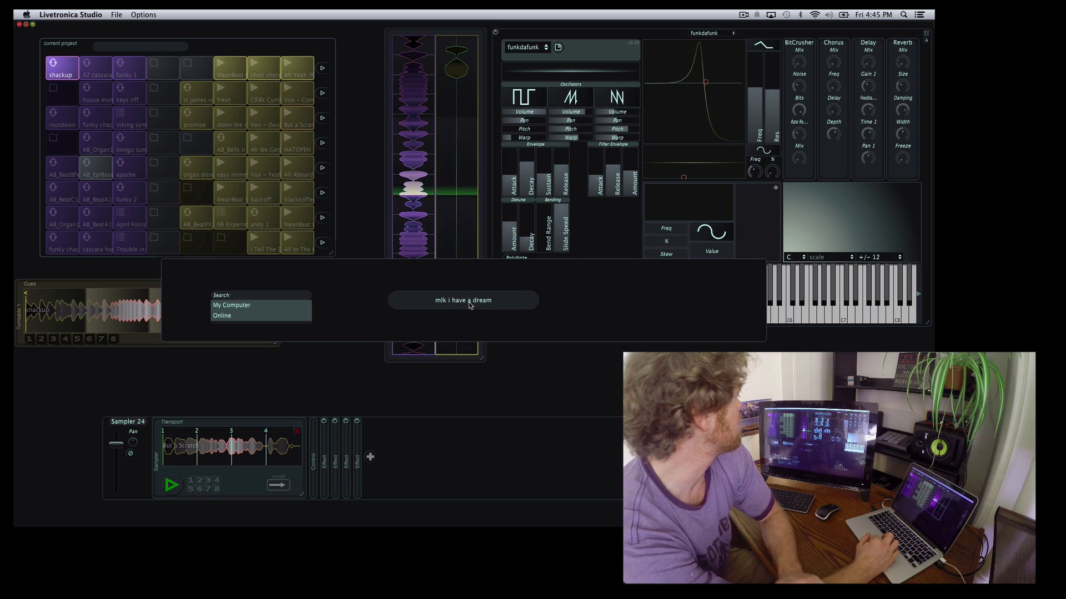
{"action": "left_click_drag", "start_coordinate": [460, 268], "coordinate": [516, 301]}
{"action": "key", "text": "alt+BackSpace"}
{"action": "key", "text": "alt+BackSpace"}
{"action": "key", "text": "alt+BackSpace"}
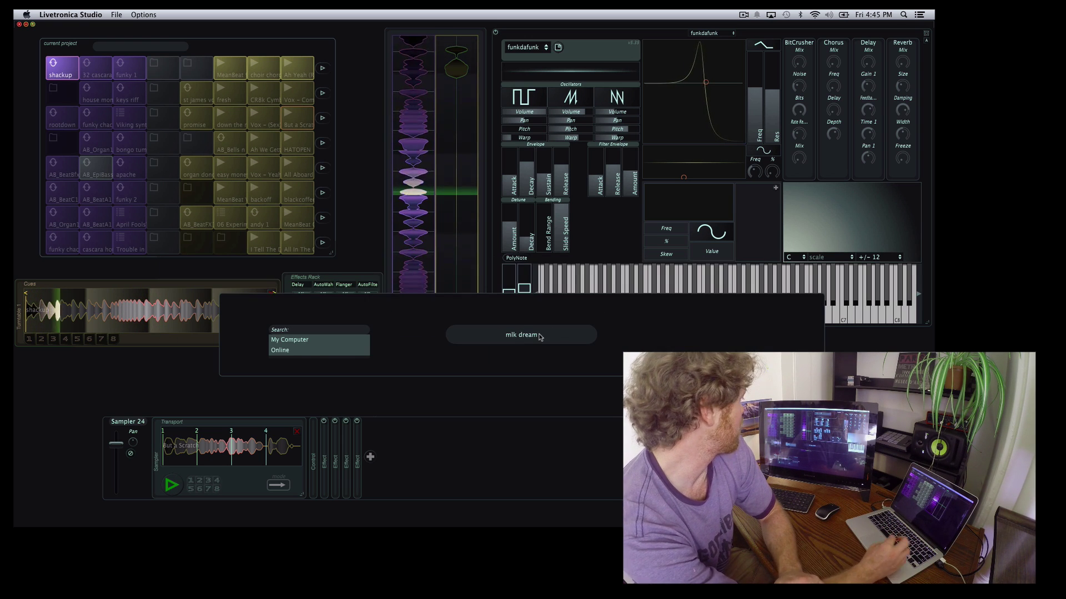
{"action": "key", "text": "Return"}
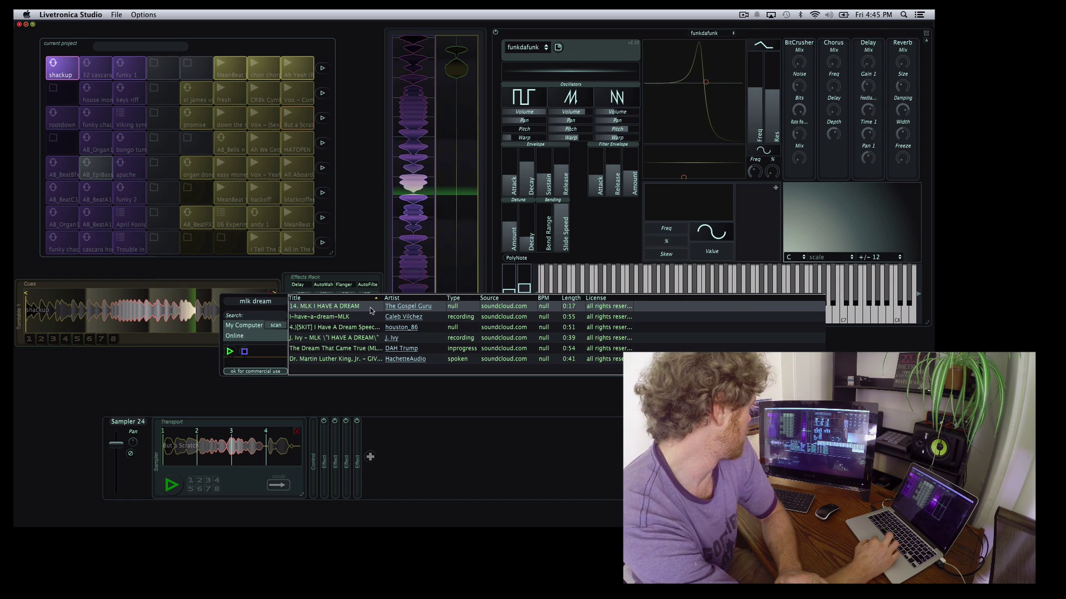
Step: Load '14. MLK I HAVE A DREAM' into the clip grid
{"action": "double_click", "coordinate": [425, 312]}
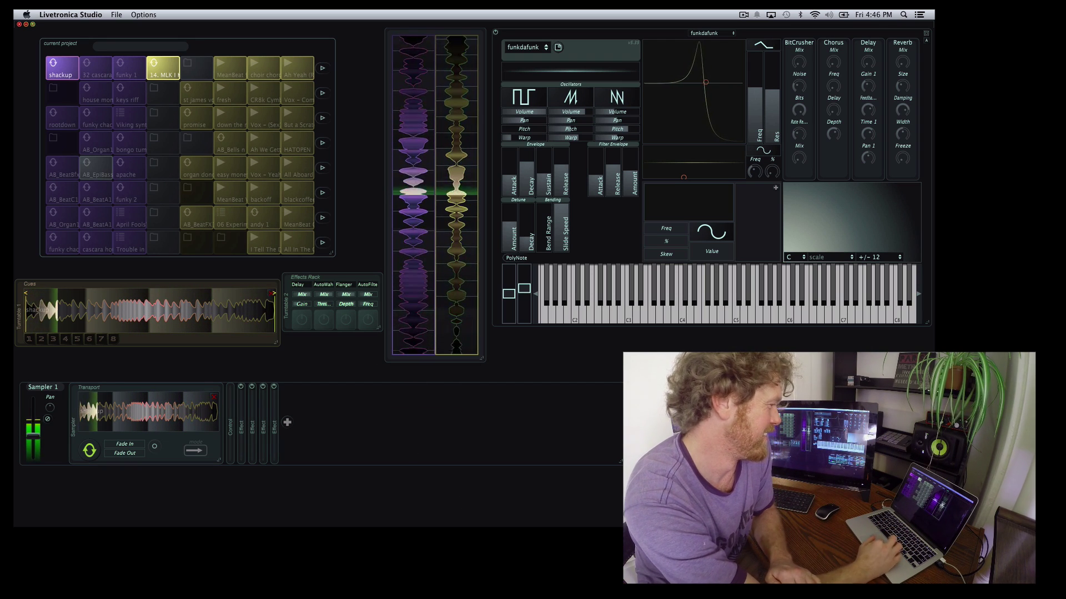
Step: Reshape the waveform display into a wide, short horizontal strip
{"action": "left_click_drag", "start_coordinate": [481, 358], "coordinate": [674, 149]}
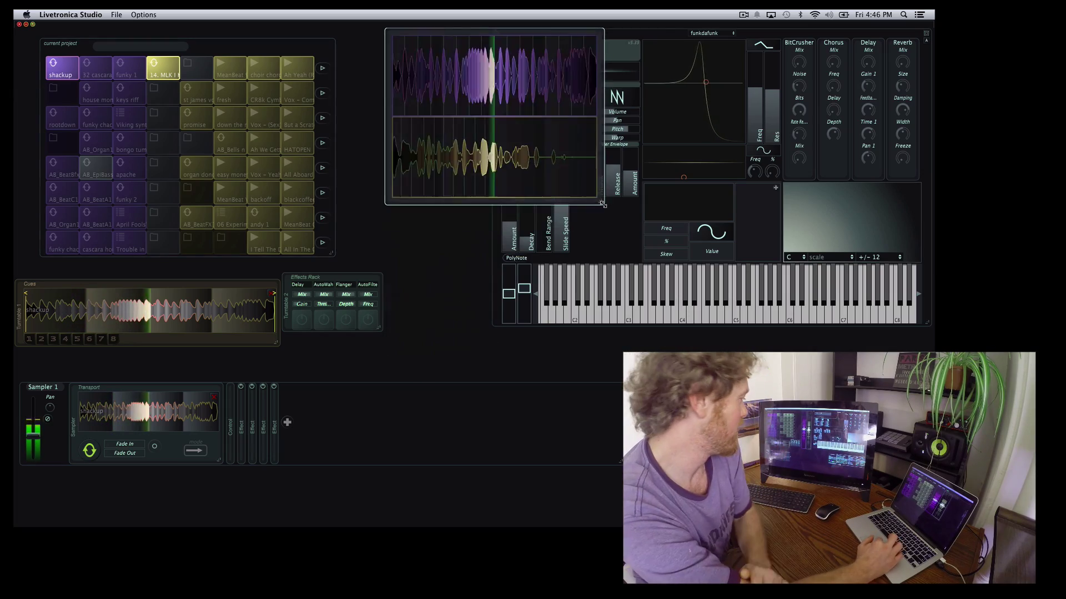